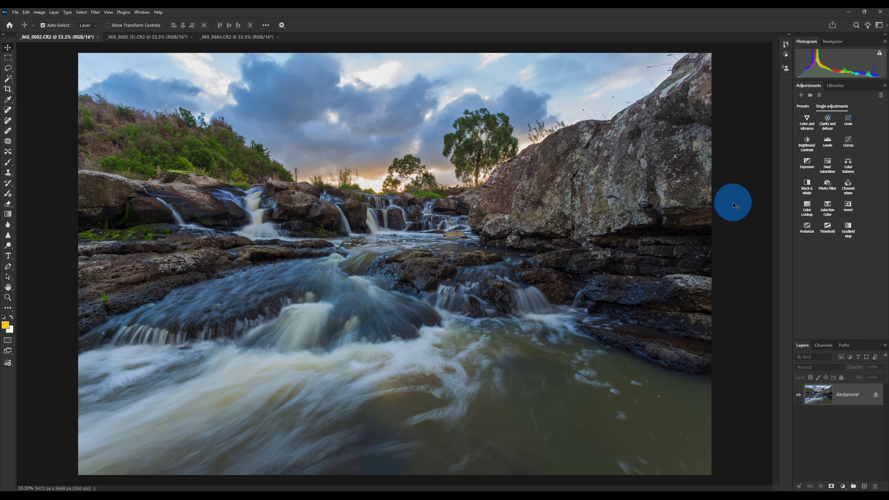
Open the waterfall photo in the Camera Raw Filter and create a Depth Range mask covering the full depth
click(95, 13)
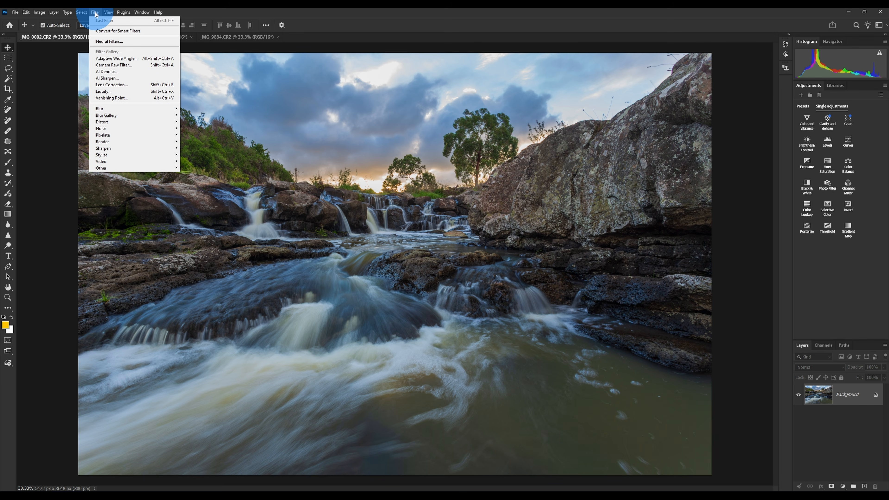
click(118, 66)
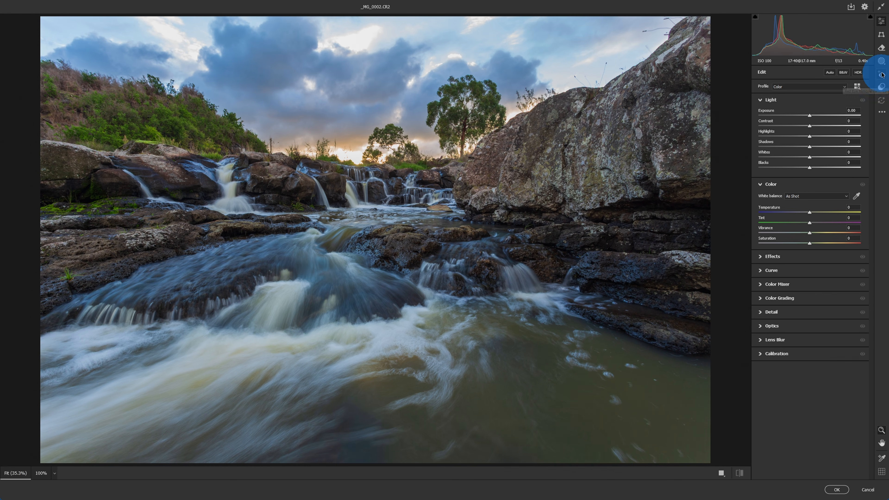
click(882, 61)
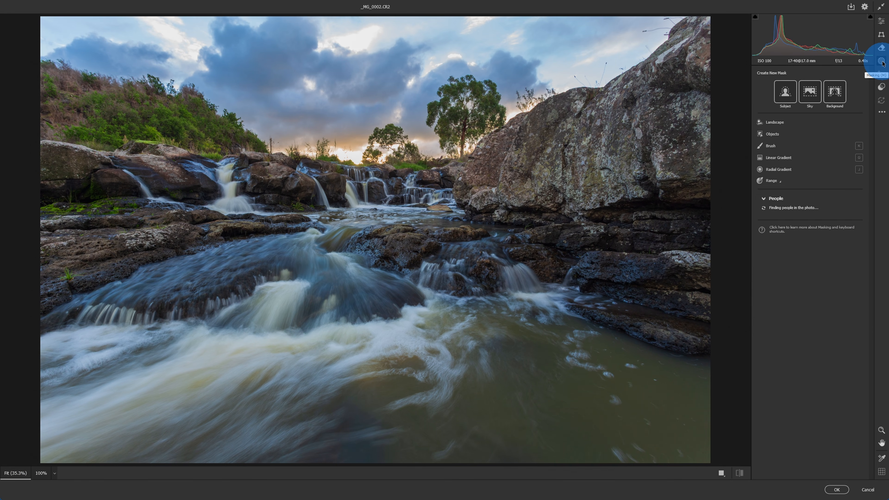
click(773, 180)
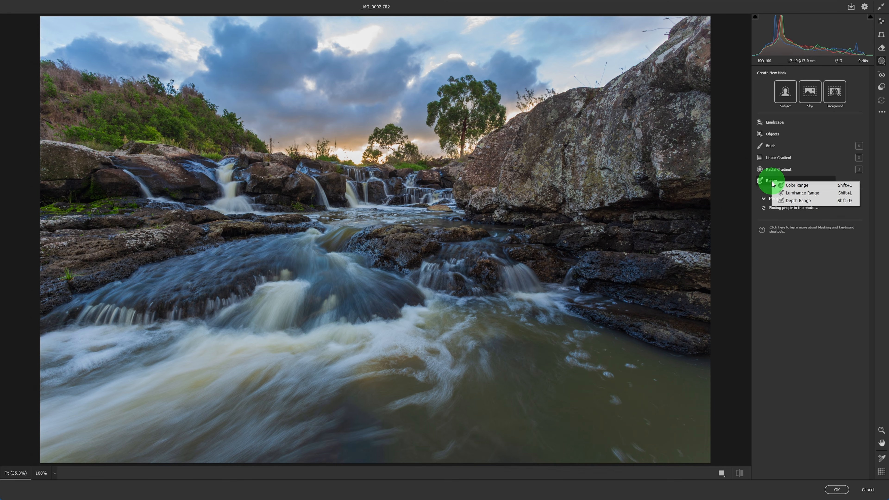
click(801, 202)
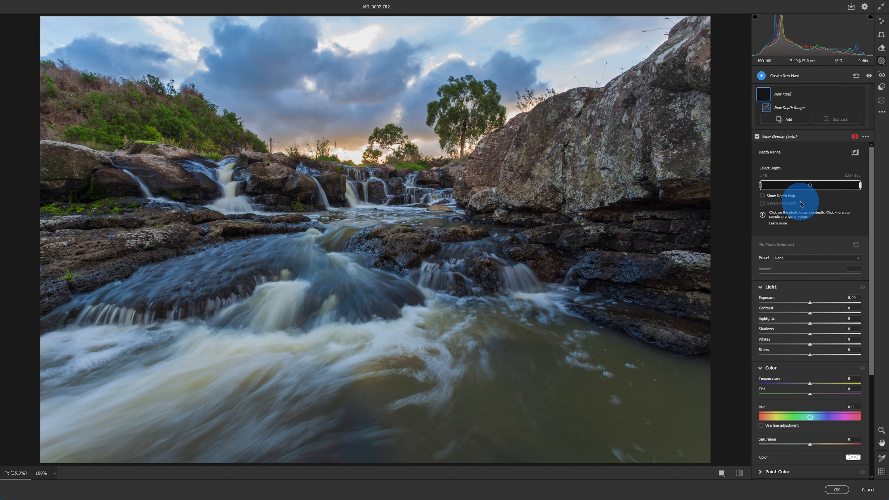
click(762, 189)
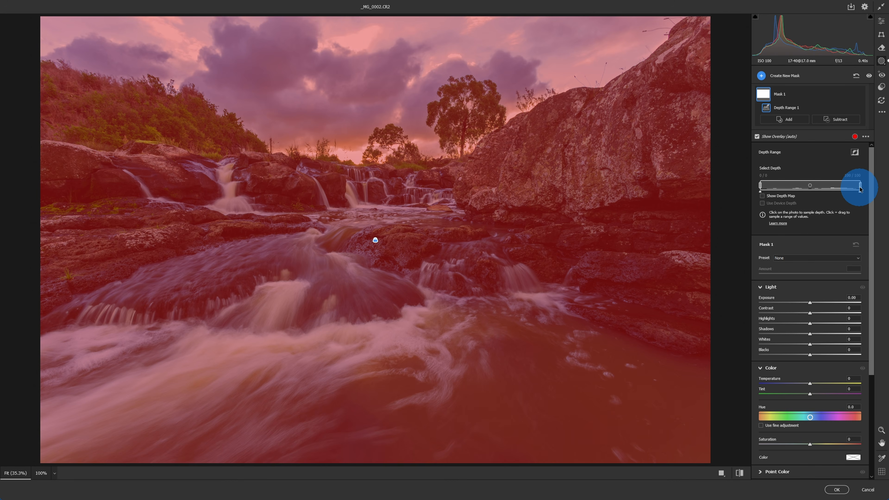
Try limiting the mask to the nearest foreground water, and reset the depth range to full
click(860, 188)
drag(860, 188, 793, 186)
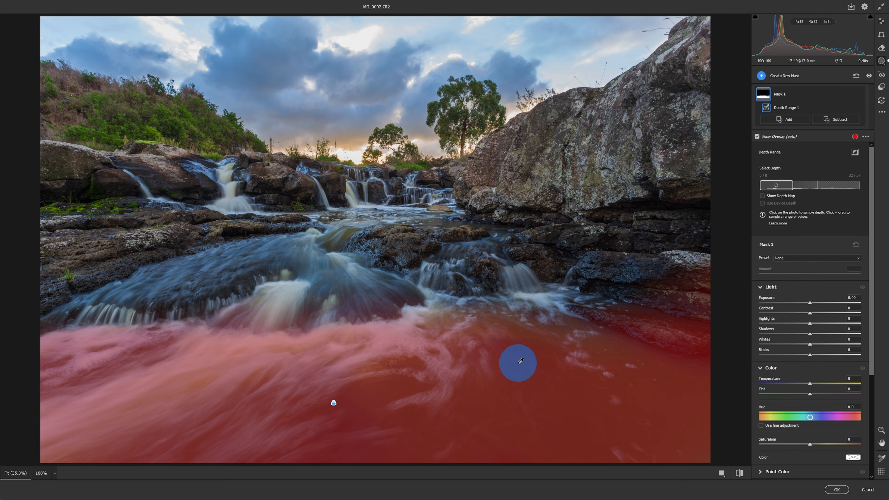
double_click(780, 185)
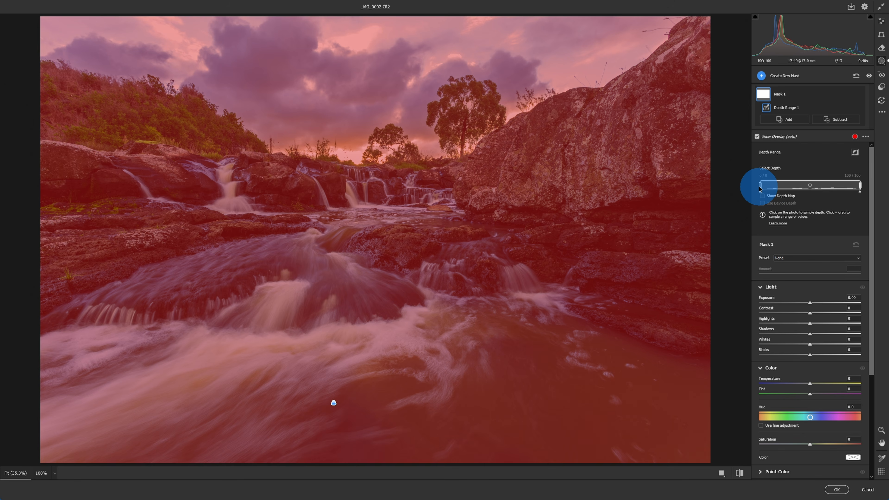
Try midground selections by moving the depth limits and falloffs, and bring the range back to the foreground with its far limit at about 32
drag(761, 189, 815, 193)
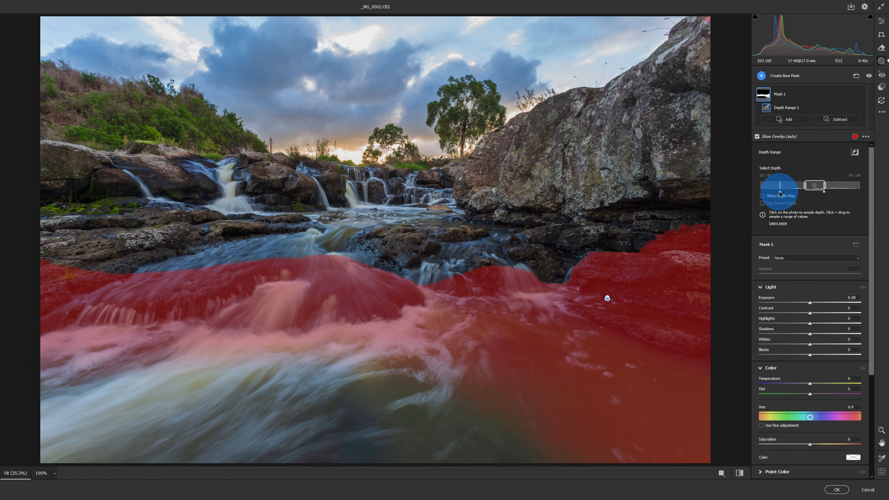
drag(778, 193, 750, 191)
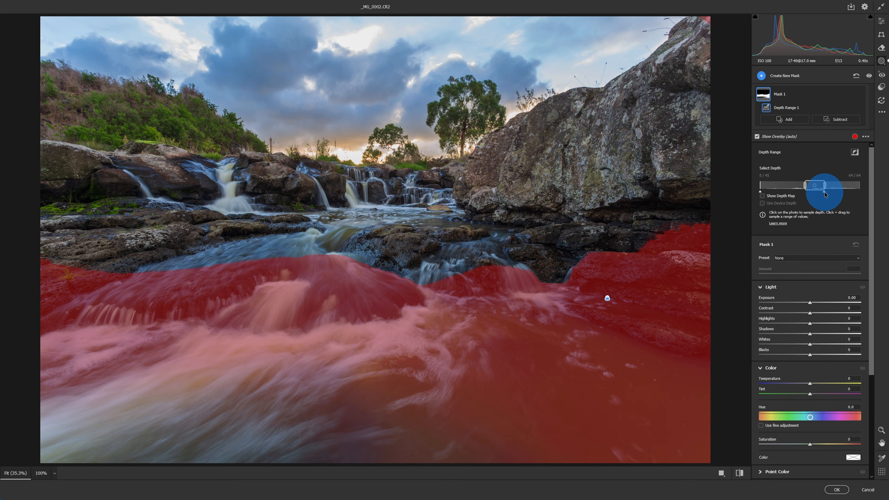
drag(825, 194, 803, 187)
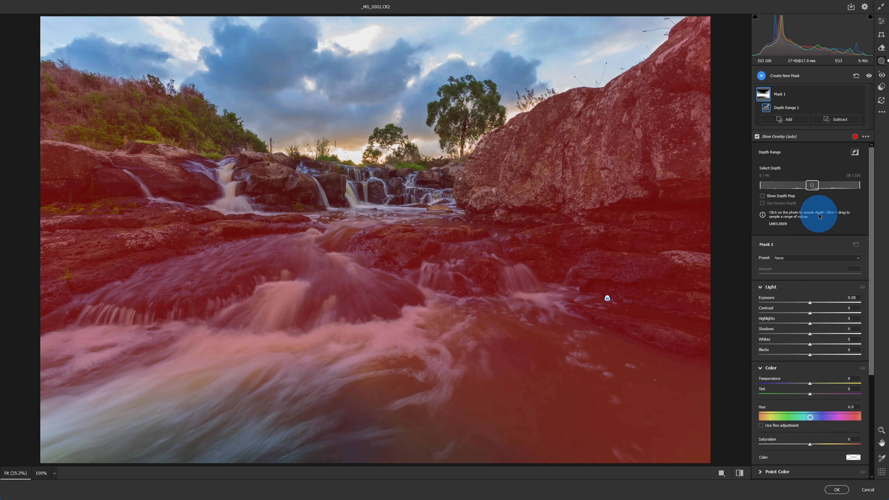
drag(814, 187, 793, 190)
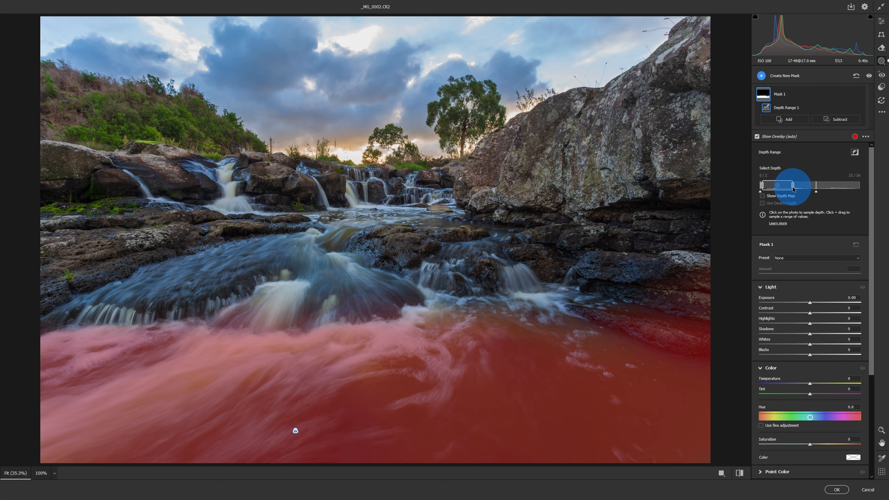
With the depth map shown, extend the foreground range to a far limit of 45 with falloff at 64, and hide the map
click(775, 200)
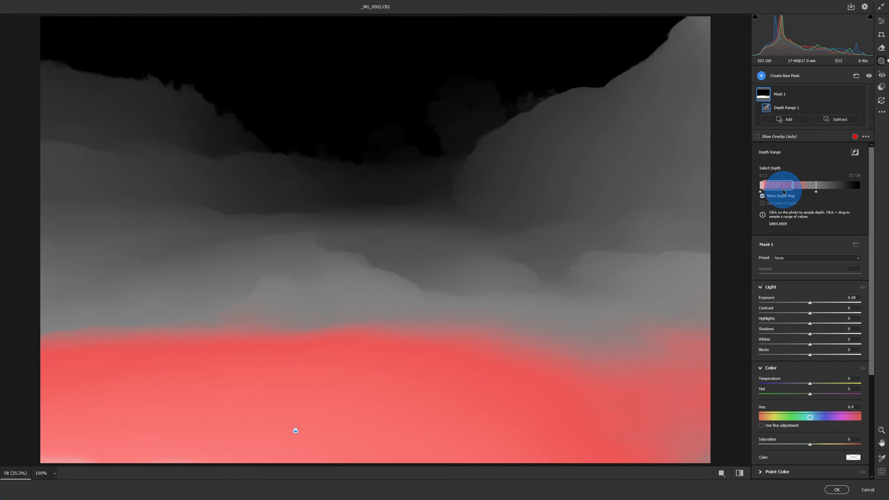
drag(777, 186, 821, 192)
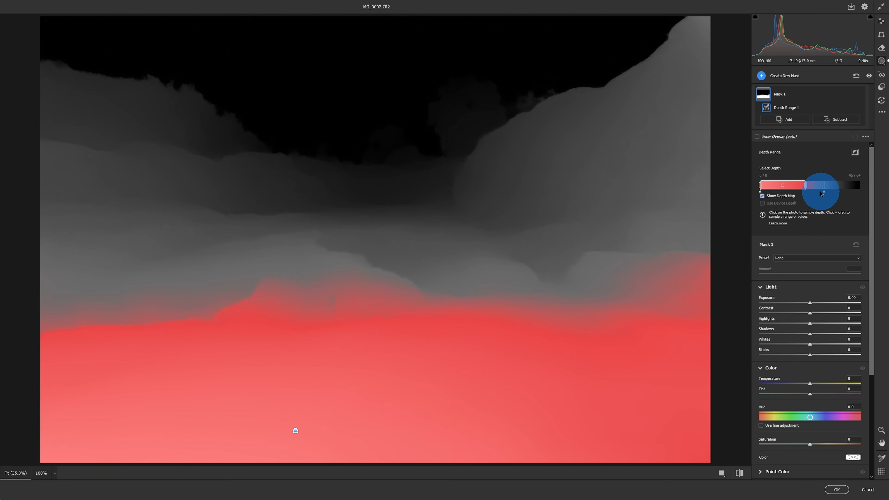
click(773, 197)
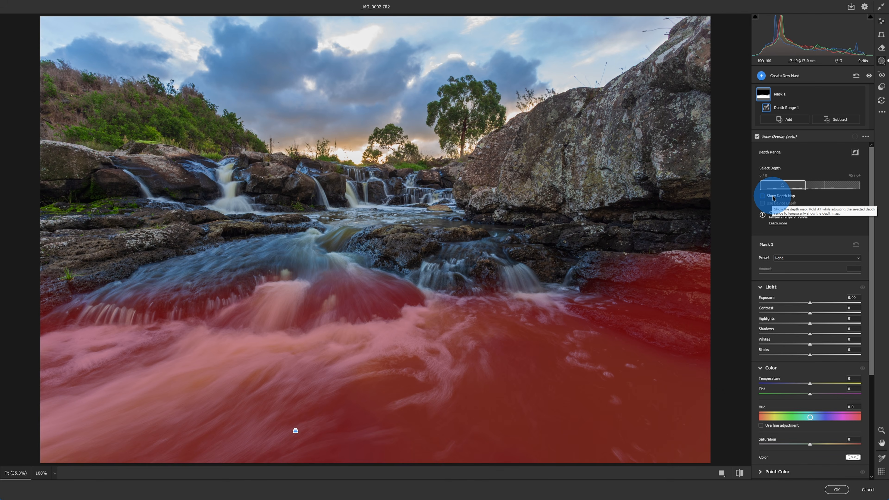
Darken and cool the masked foreground water by setting Exposure to -0.10 and Temperature to -21
drag(811, 304, 808, 303)
mouse_move(812, 386)
mouse_down()
mouse_move(802, 386)
mouse_move(810, 366)
mouse_move(807, 374)
mouse_up()
scroll(810, 363, down, 4)
double_click(806, 375)
click(802, 363)
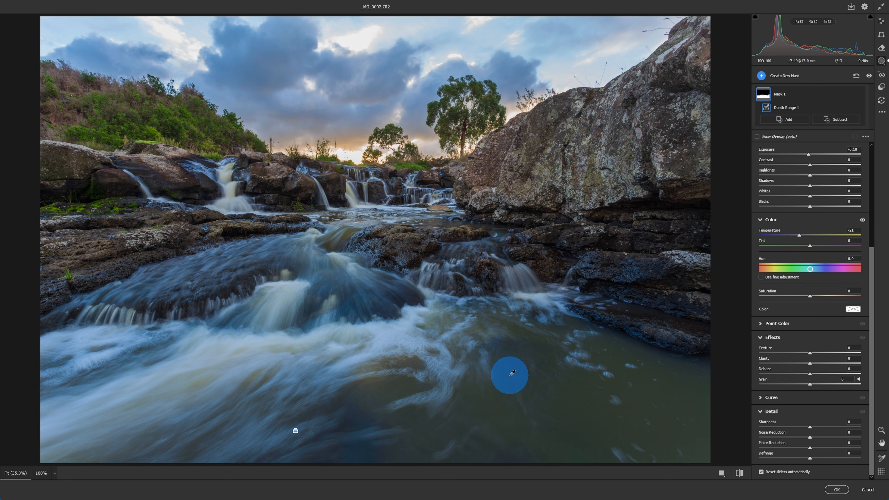
Add a second Depth Range mask and move its near limit off the closest foreground water
click(785, 78)
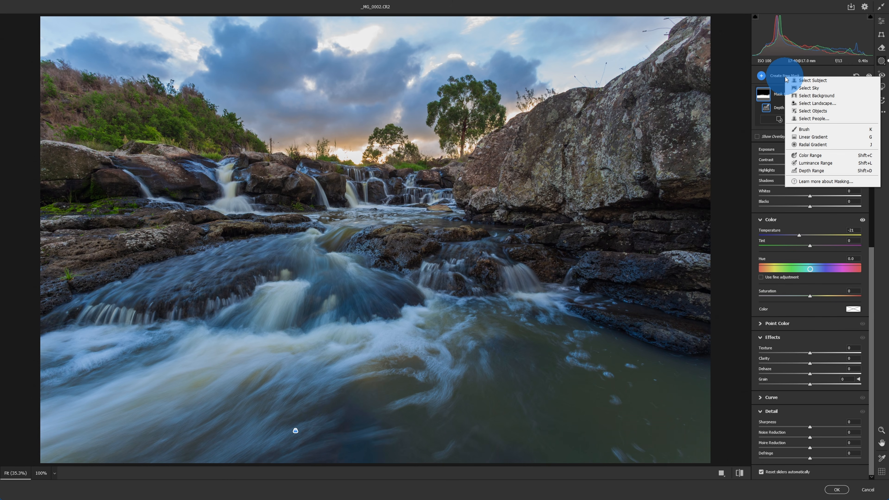
click(823, 171)
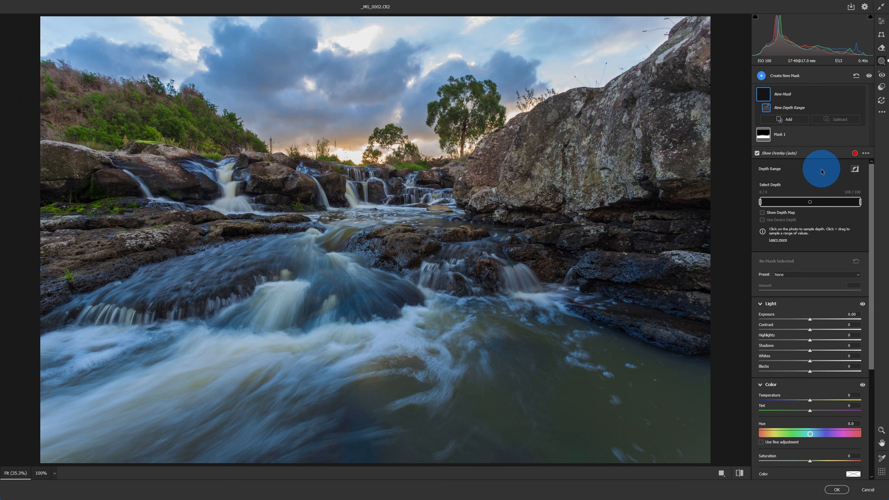
drag(761, 202, 780, 206)
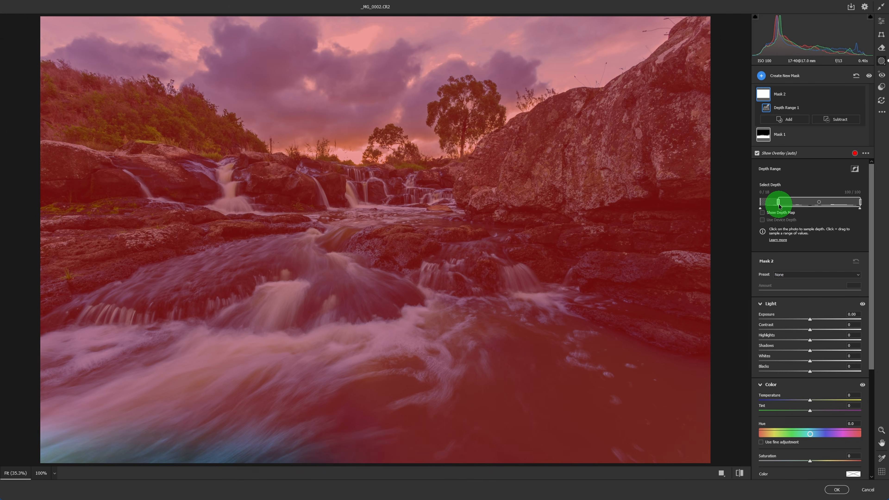
With the depth map shown, narrow the second mask to the midground rocks and hillside using depth limits 53 to 85, and hide the map
click(762, 213)
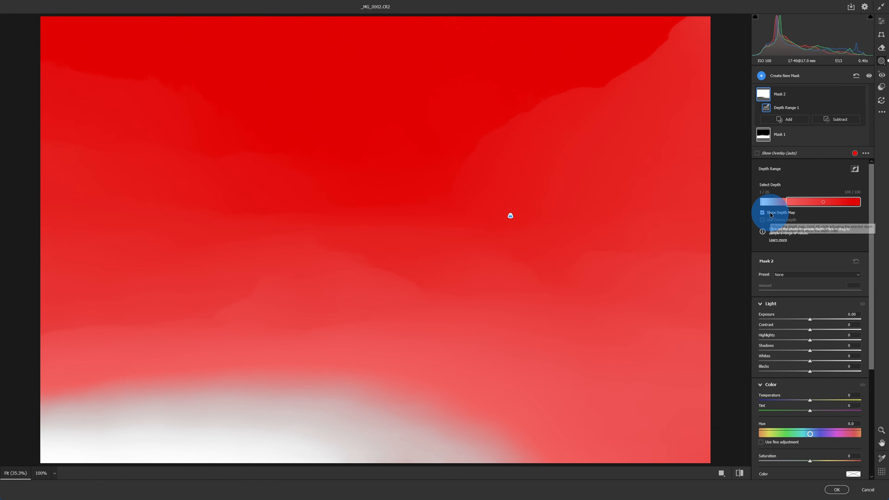
click(851, 206)
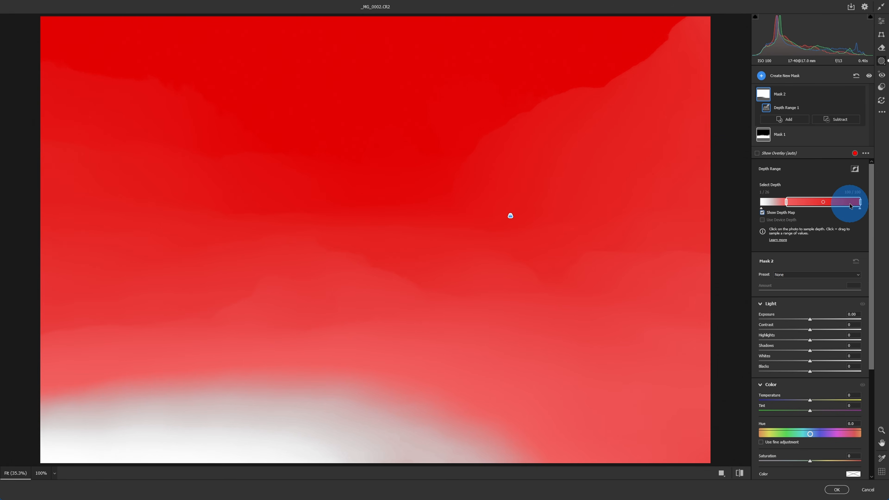
drag(851, 205, 829, 206)
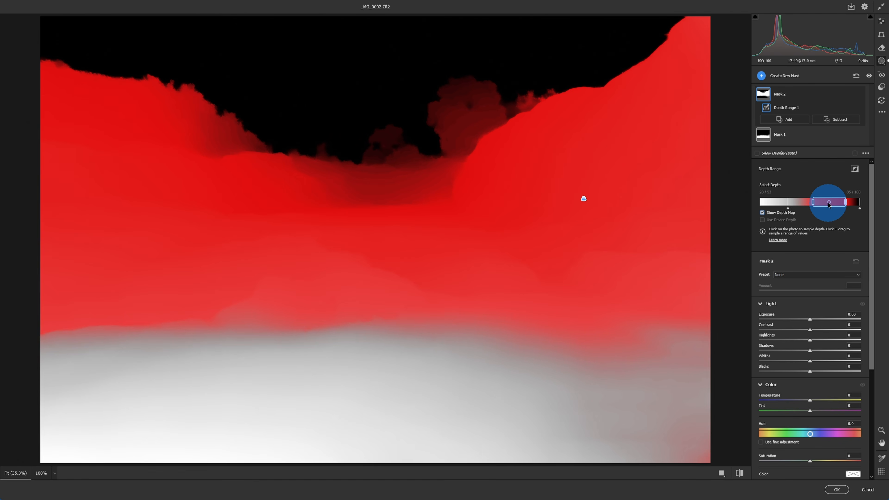
click(770, 212)
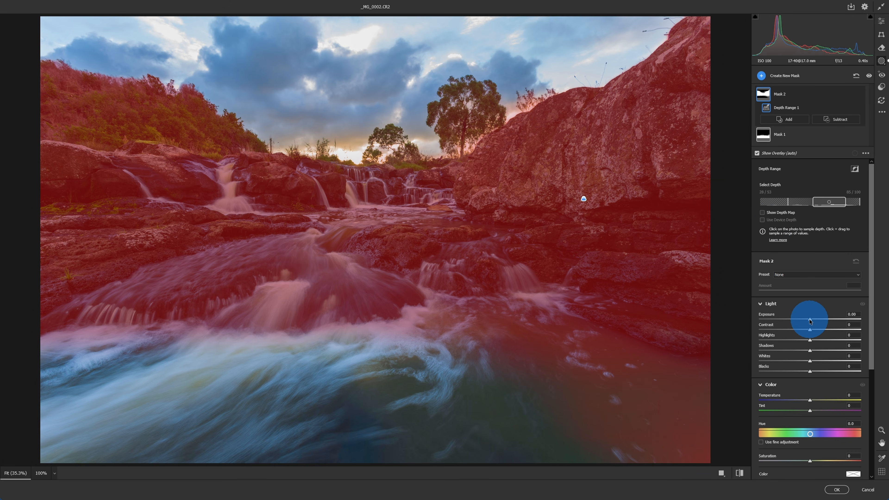
Set the second mask's Exposure to +0.45 and dismiss the Camera Raw Filter without applying the changes
drag(810, 320, 816, 322)
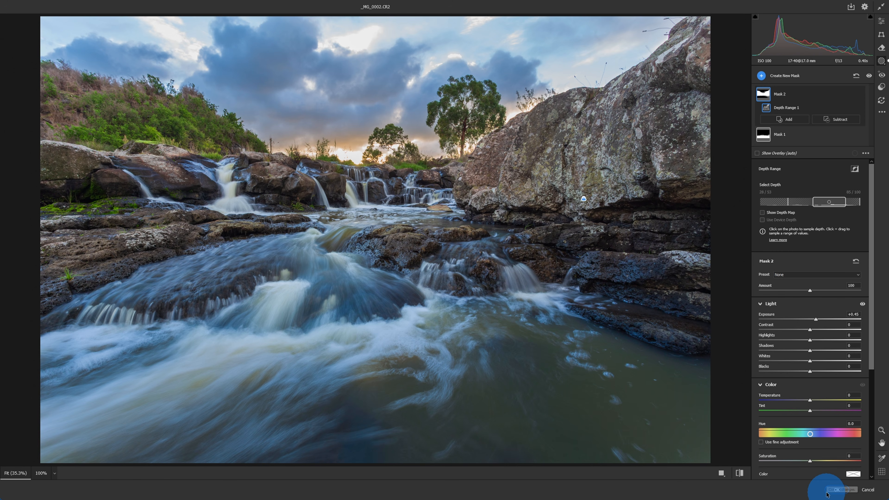
click(868, 490)
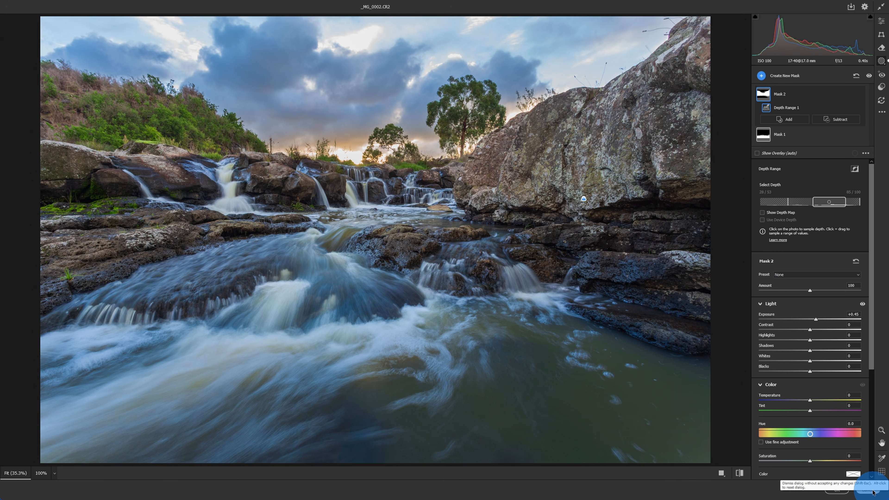
Switch to the fern creek photo _MG_0085 (5).CR2, open it in the Camera Raw Filter and start a Depth Range mask
click(463, 190)
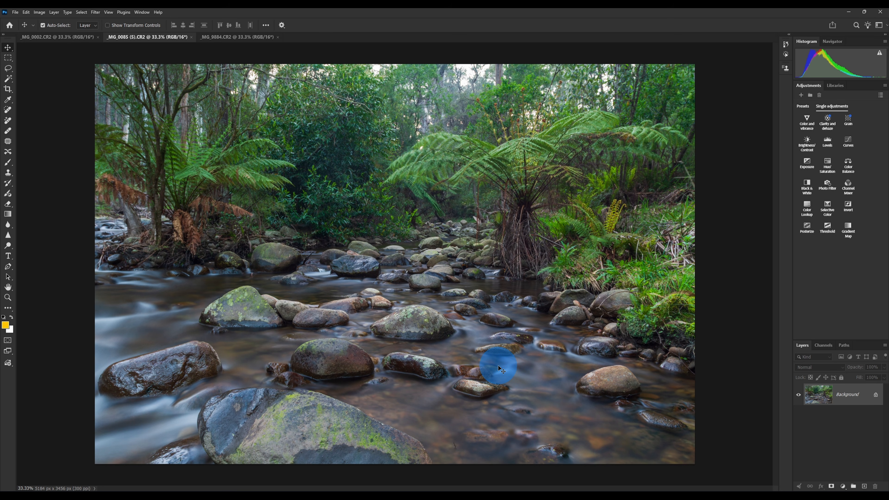
click(97, 16)
click(126, 66)
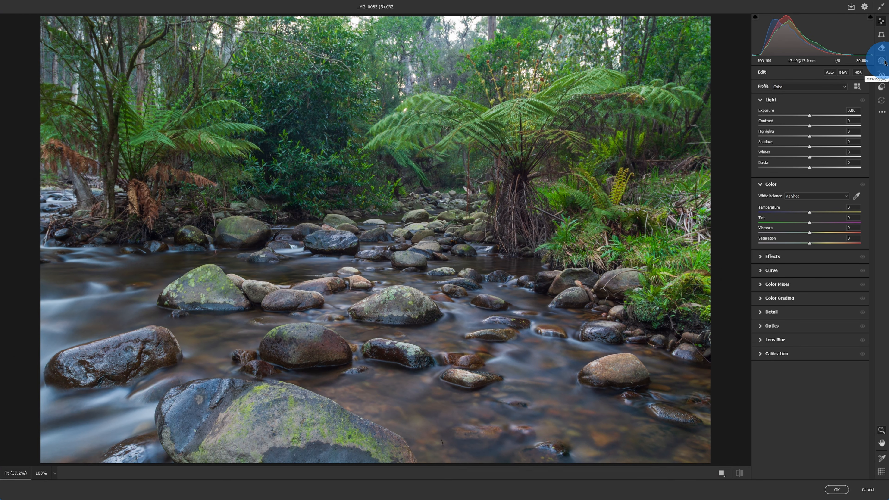
click(882, 61)
click(773, 181)
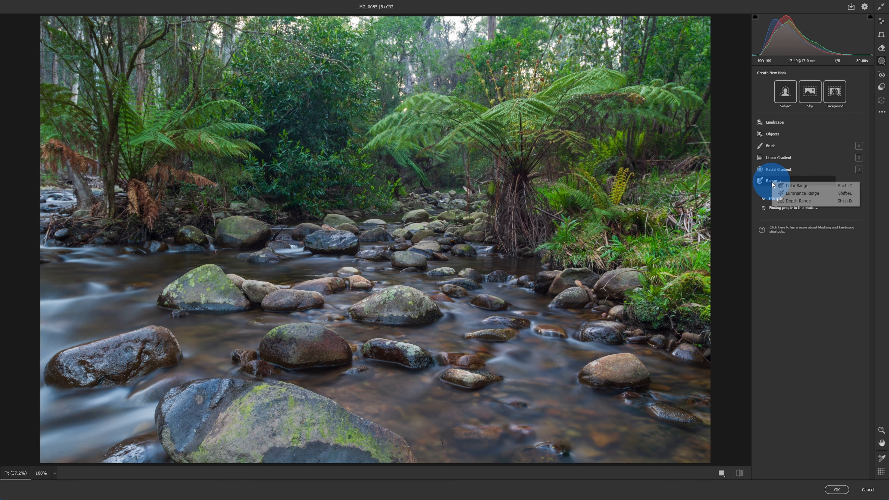
click(806, 203)
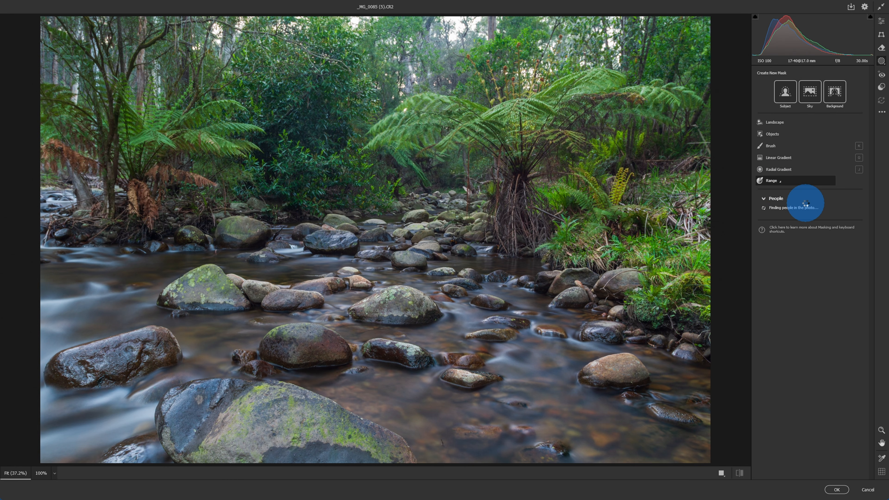
Limit the mask to the most distant forest background, with the near falloff starting at about depth 66
click(770, 188)
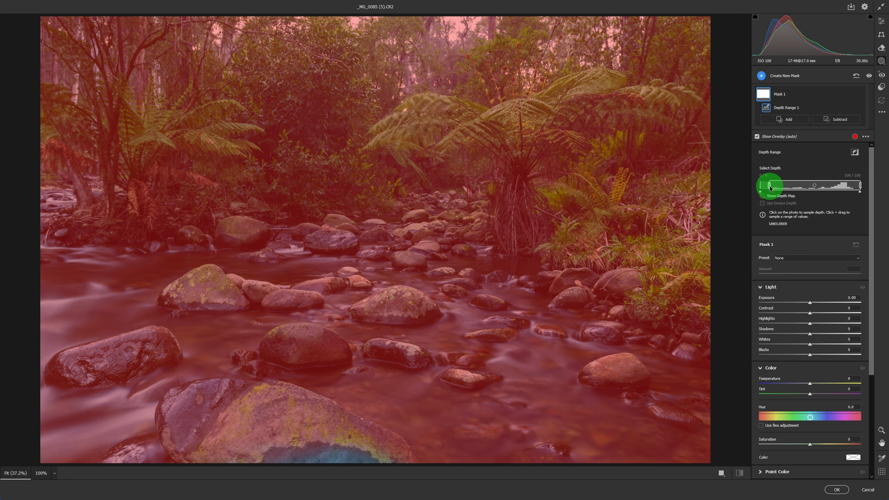
drag(770, 188, 863, 189)
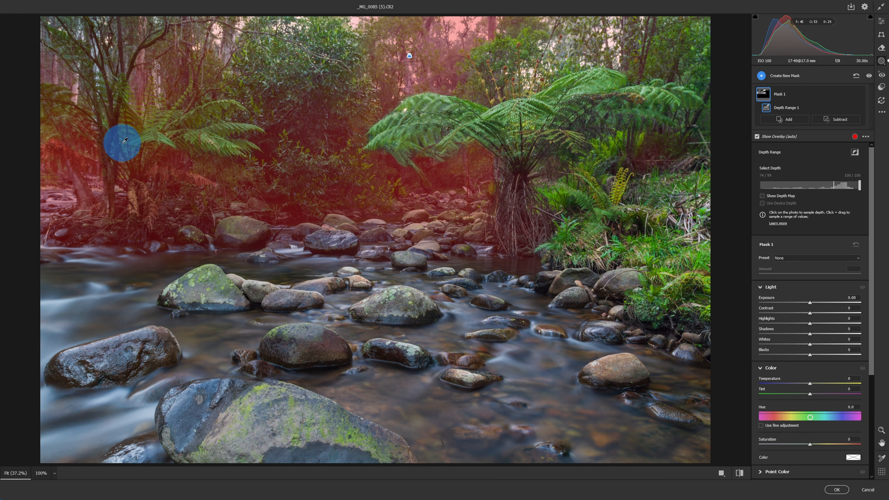
drag(836, 195, 826, 193)
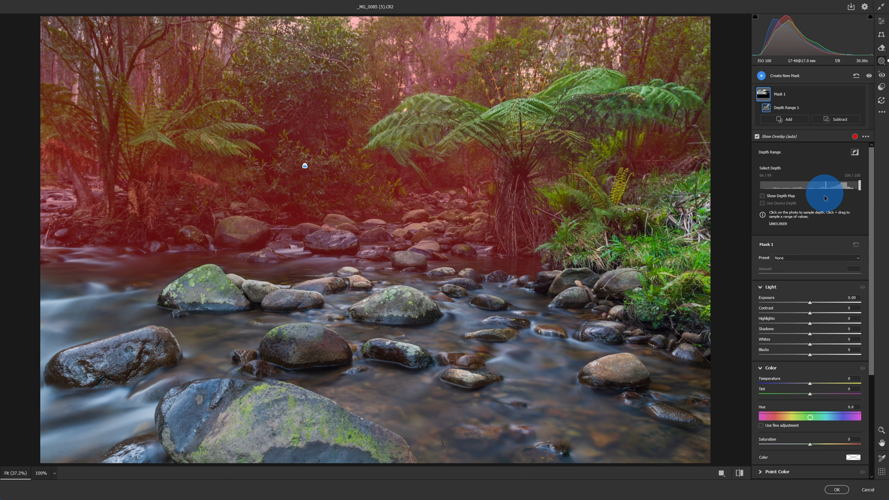
Create a misty background by setting the mask's Exposure to +0.50, Clarity to -100 and Dehaze to -100
drag(811, 304, 865, 421)
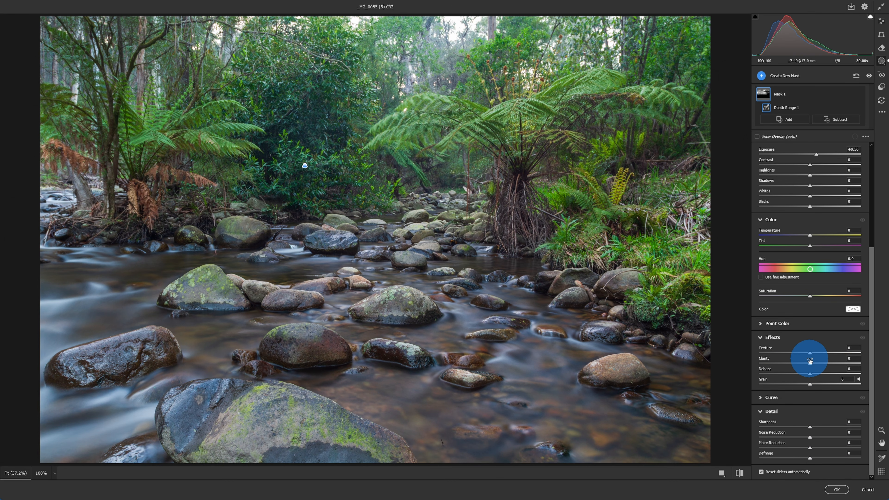
drag(810, 364, 756, 379)
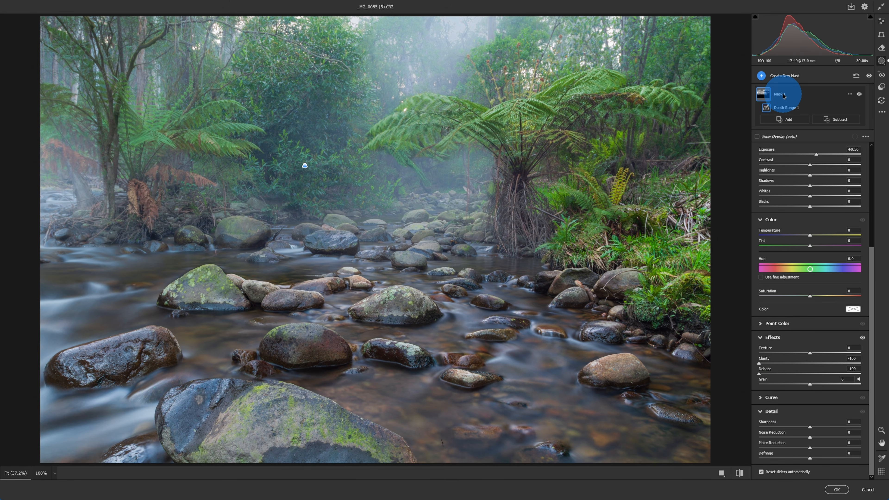
drag(874, 264, 870, 173)
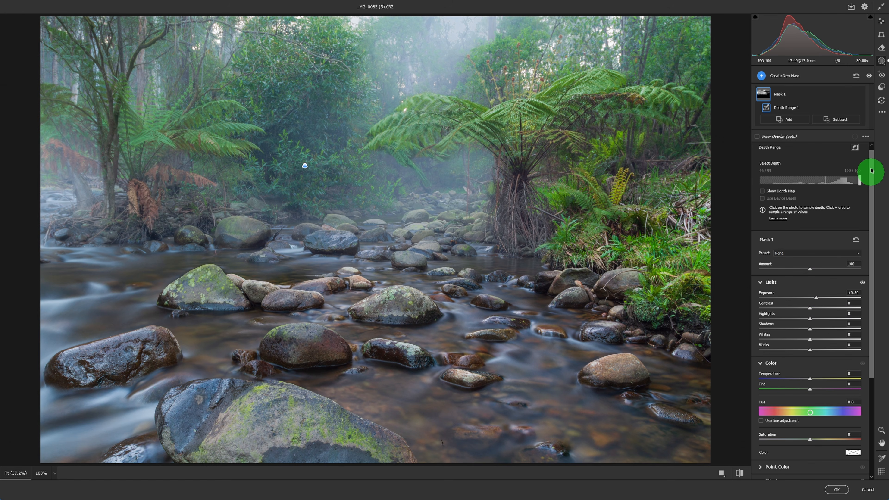
Widen the mist mask's depth range to 94–100 with the near falloff at 61, and dismiss the Camera Raw Filter without applying it
click(860, 187)
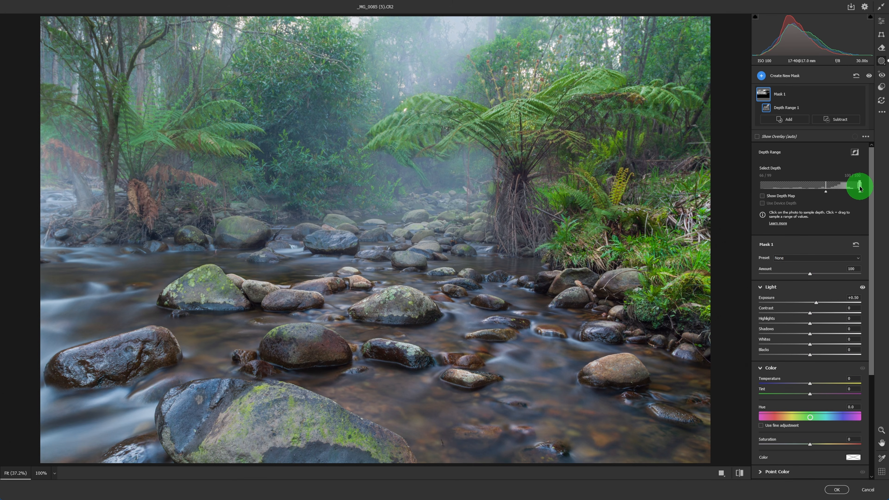
mouse_move(852, 190)
mouse_down()
mouse_move(780, 195)
mouse_move(854, 188)
mouse_up()
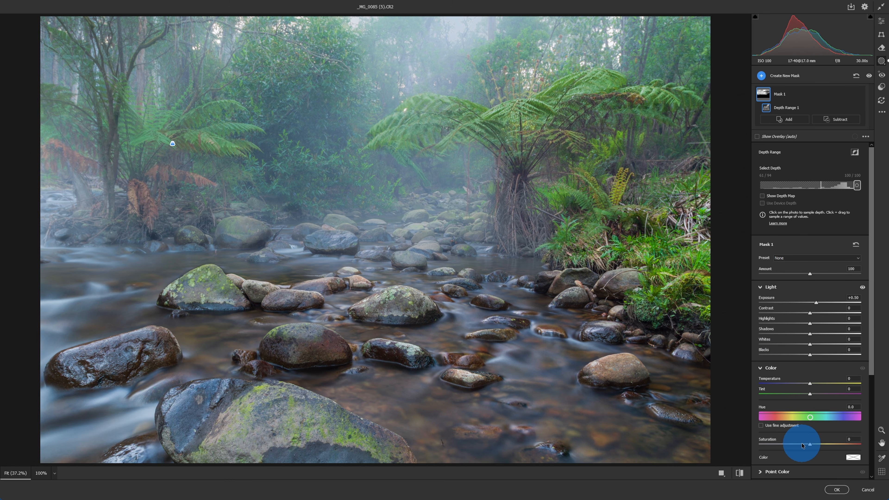
click(867, 490)
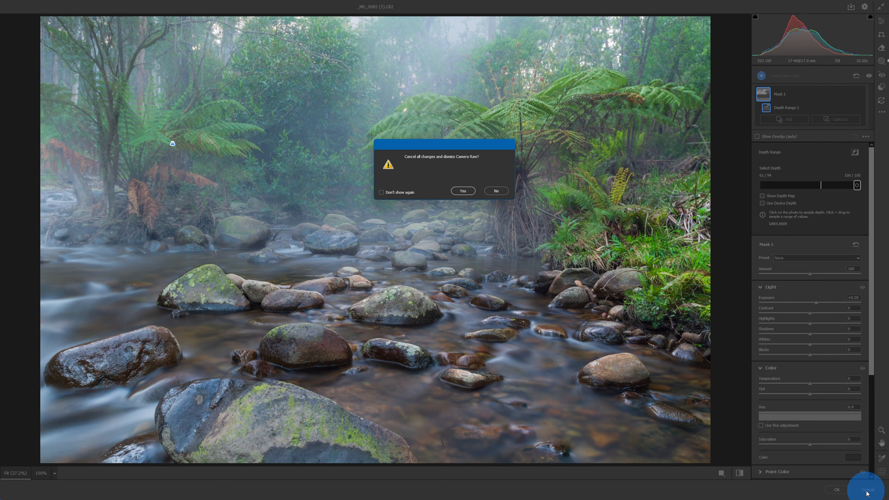
click(463, 190)
Switch to the pier photo _MG_9884.CR2 and crop part of the wet sand foreground away, leaving about 4401 × 2934 px at the original ratio
click(236, 37)
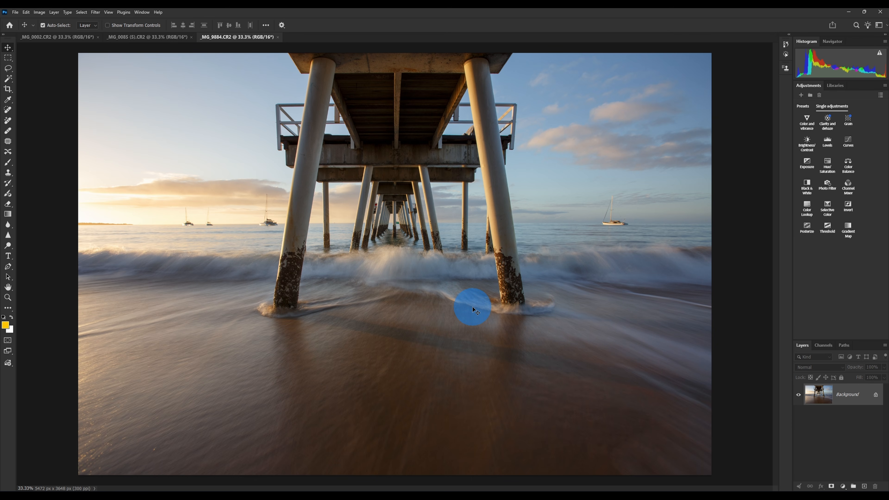
click(7, 89)
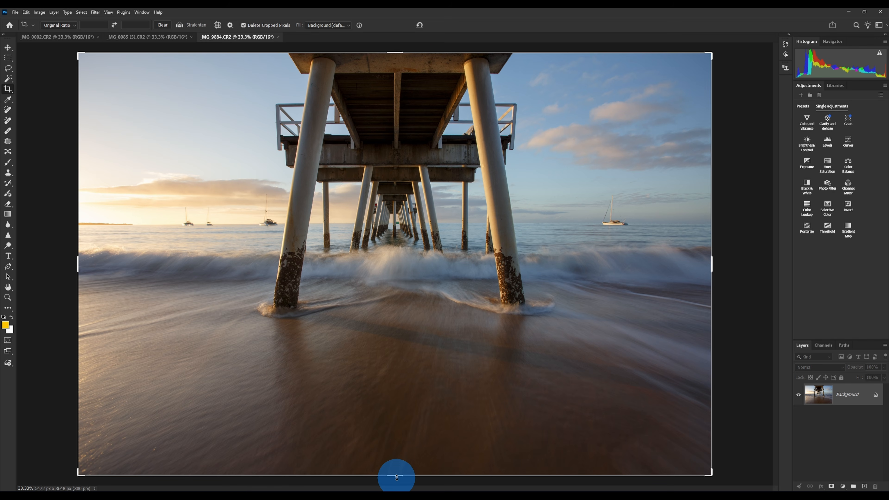
drag(397, 477, 403, 433)
click(439, 24)
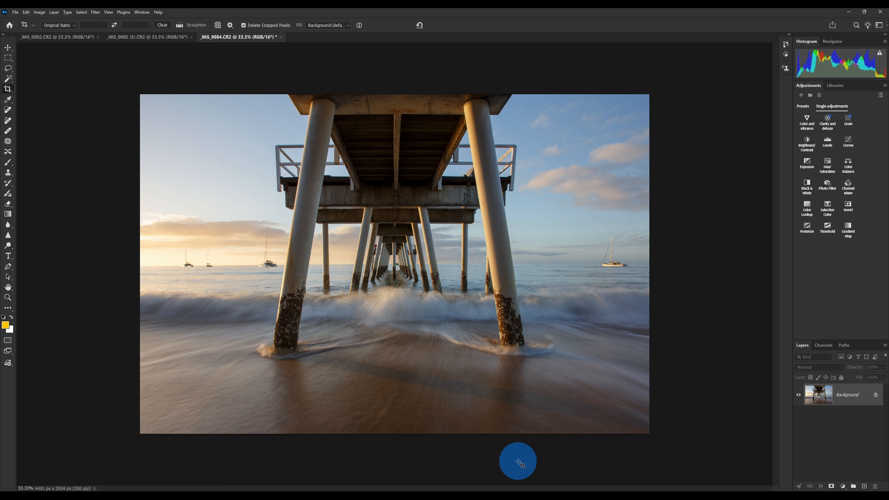
key(ctrl+0)
Open the cropped pier photo in the Camera Raw Filter and start a Depth Range mask
click(95, 12)
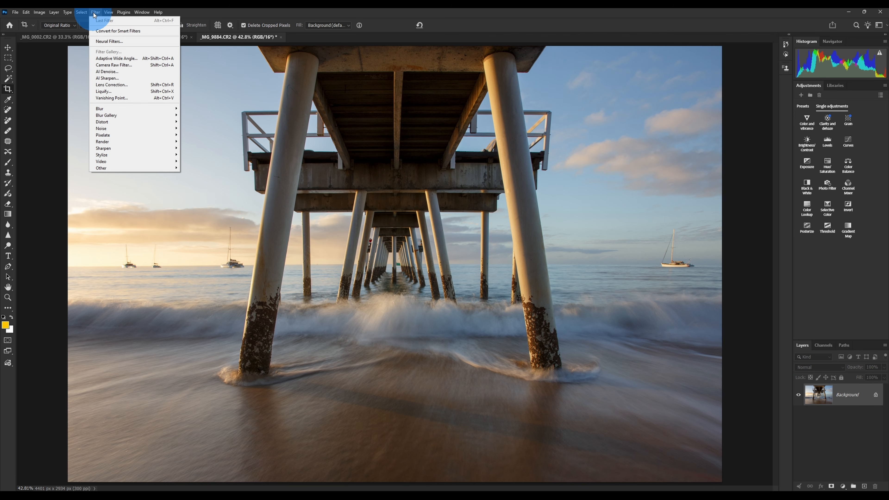
click(121, 65)
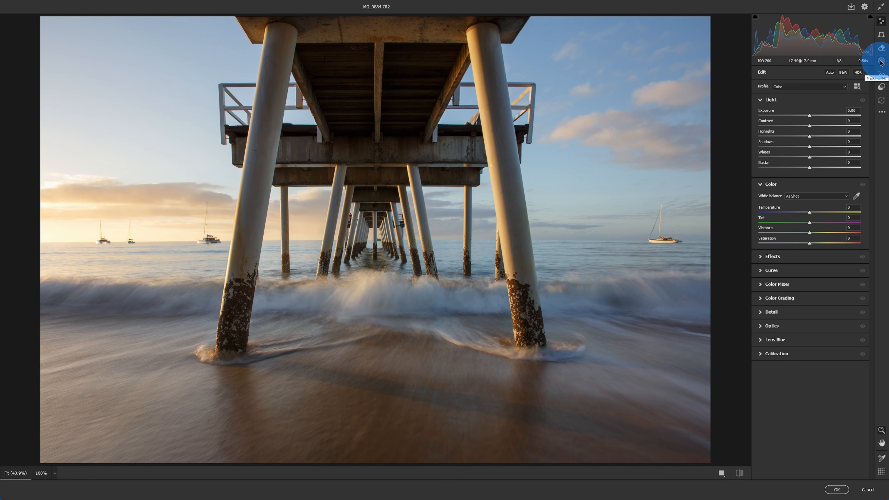
click(882, 62)
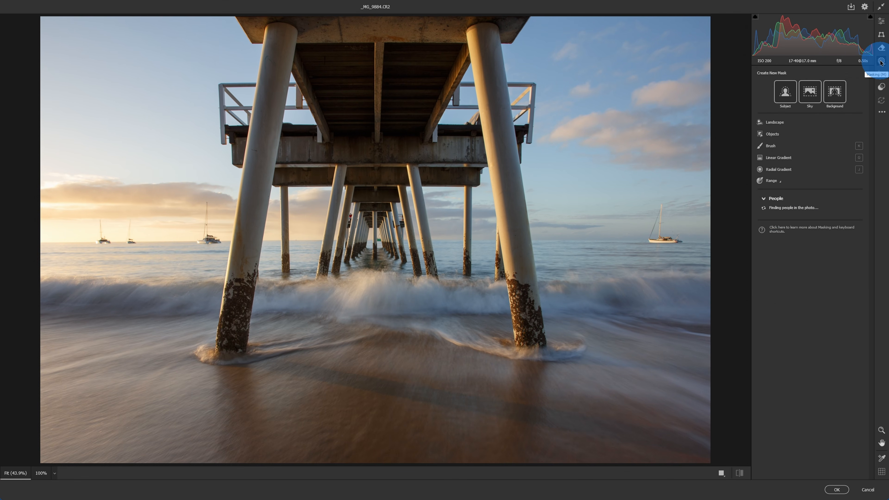
click(776, 180)
click(802, 202)
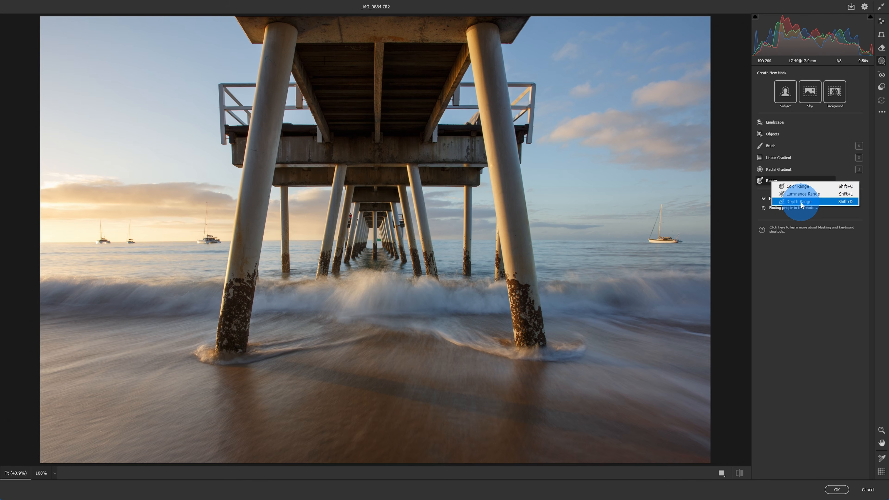
Limit the mask to the pier behind the front posts and the waves, selecting depths 75–89 with falloffs at about 55 and 100
click(701, 337)
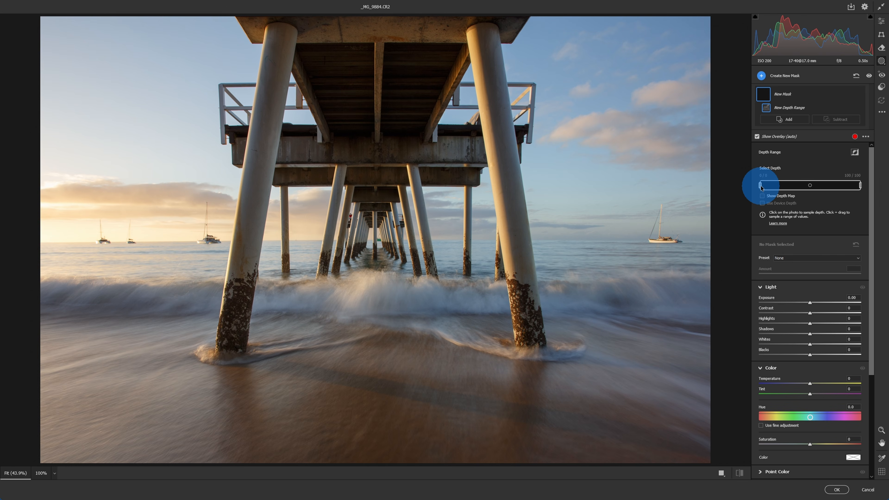
drag(760, 186, 846, 186)
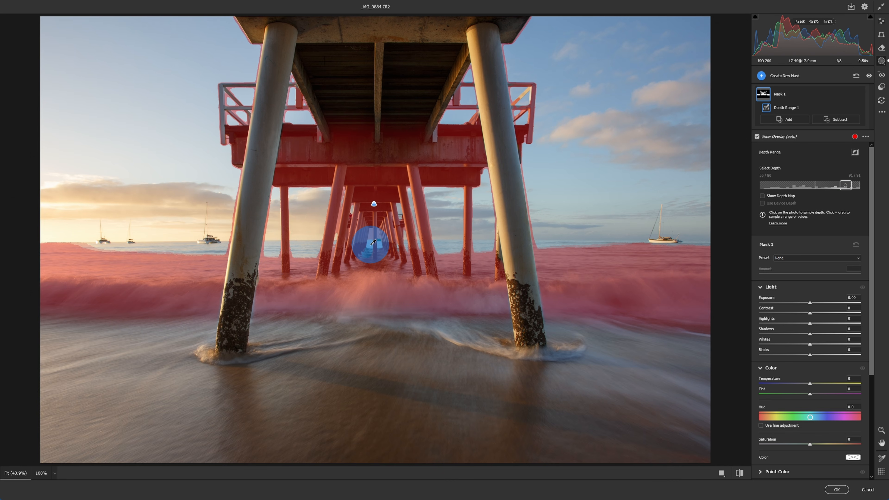
click(882, 22)
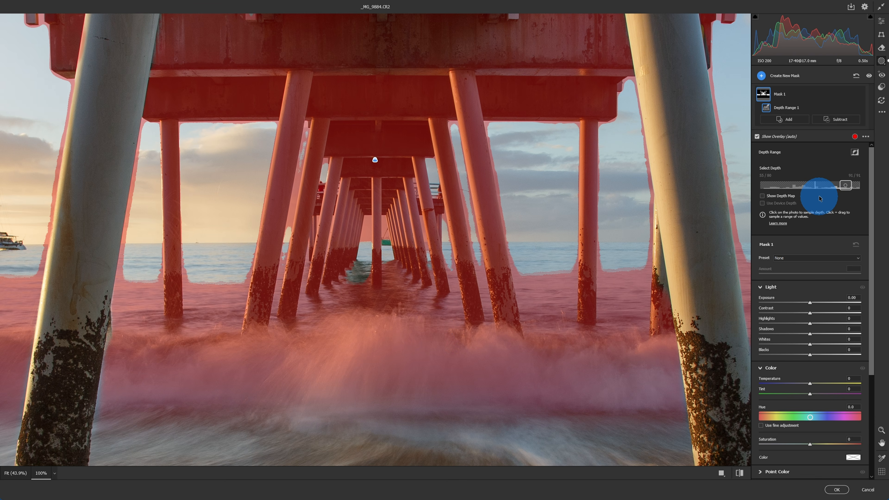
mouse_move(814, 189)
mouse_down()
mouse_move(796, 194)
mouse_move(824, 193)
mouse_move(786, 191)
mouse_move(818, 194)
mouse_up()
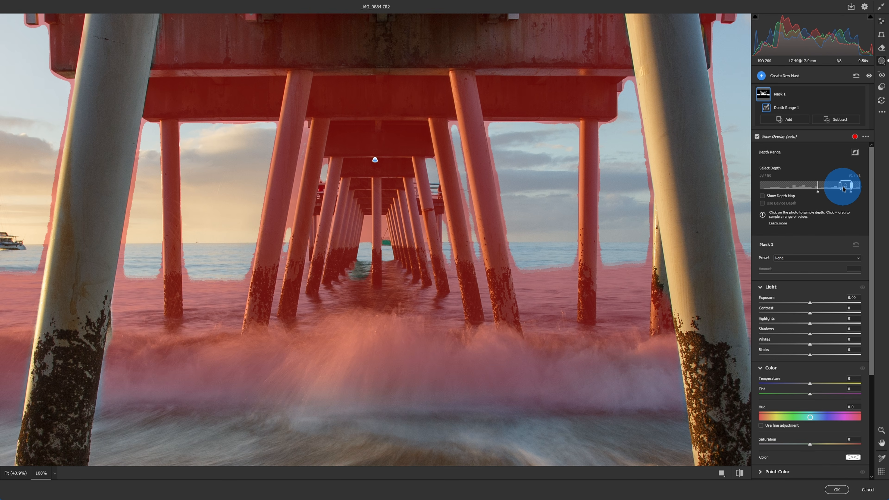
mouse_move(845, 187)
mouse_down()
mouse_move(835, 187)
mouse_move(863, 187)
mouse_move(849, 187)
mouse_up()
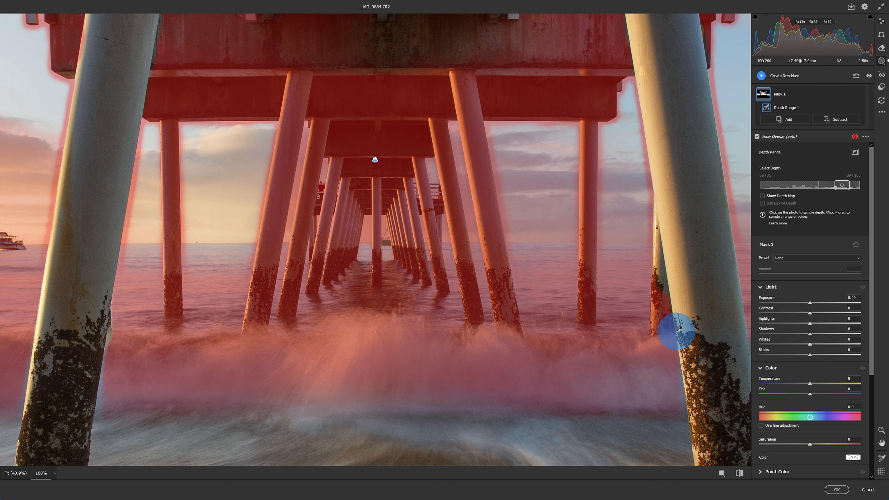
mouse_move(821, 192)
mouse_down()
mouse_move(795, 194)
mouse_move(820, 197)
mouse_up()
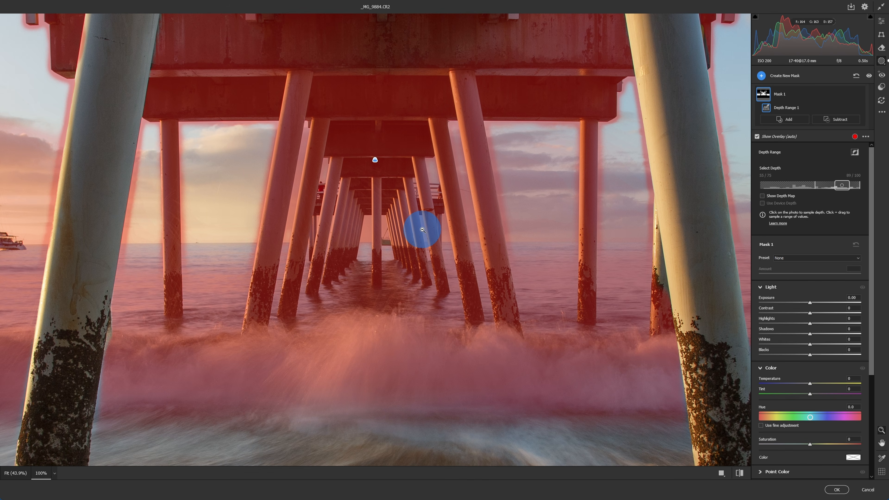
Display the depth map and shift the mask's selected depths to about 74–88, with falloffs at about 54 and 99
key(ctrl+0)
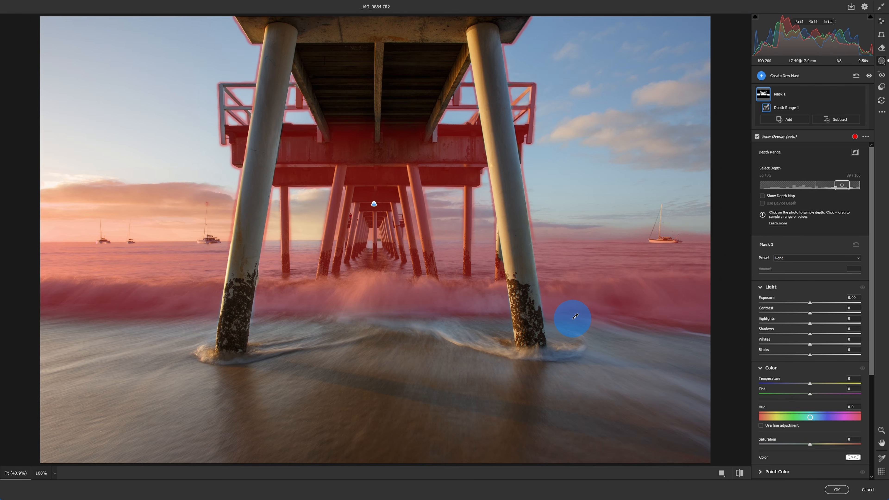
click(540, 203)
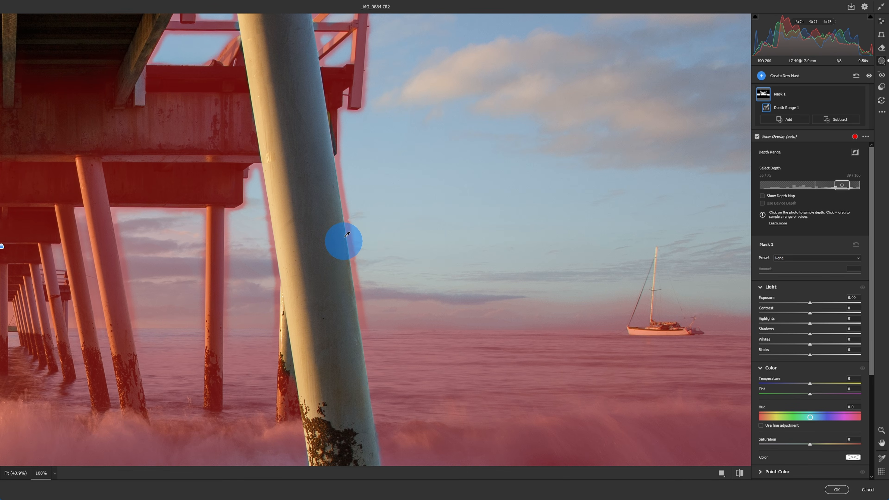
click(315, 259)
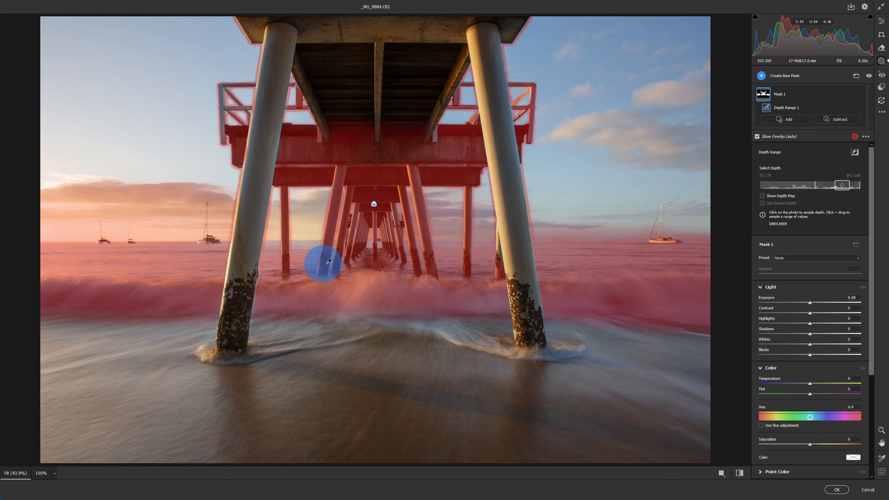
click(221, 235)
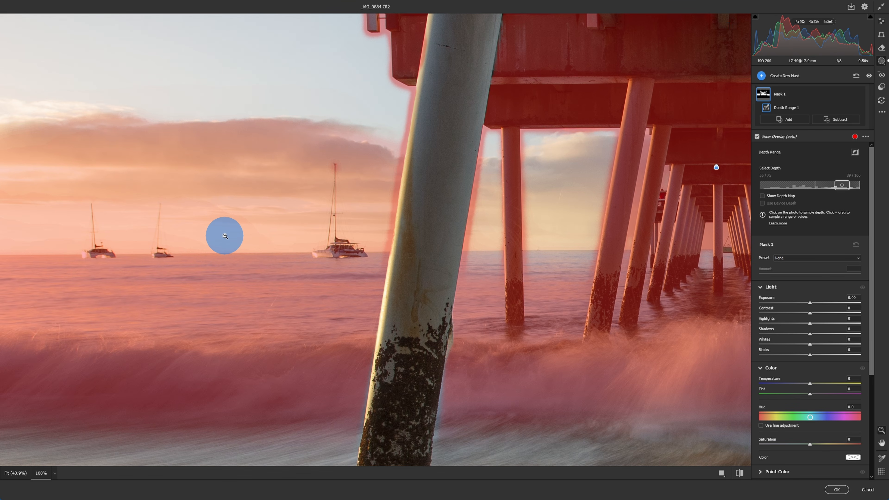
click(225, 236)
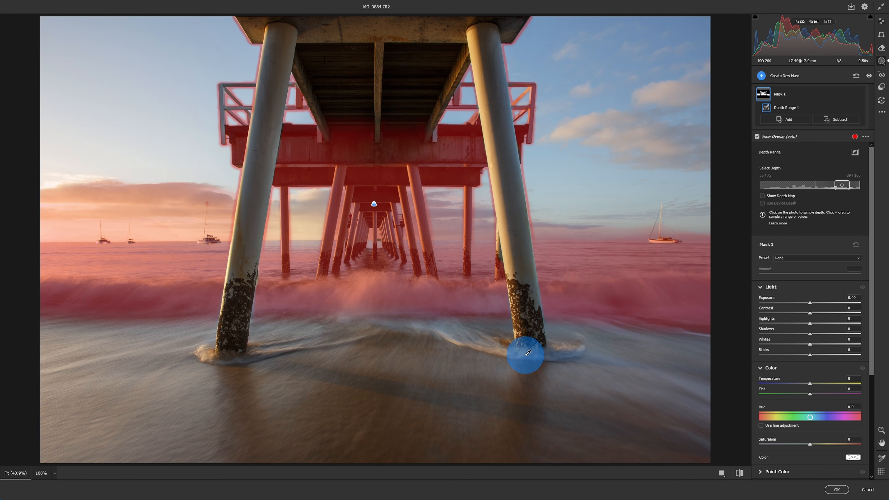
click(763, 196)
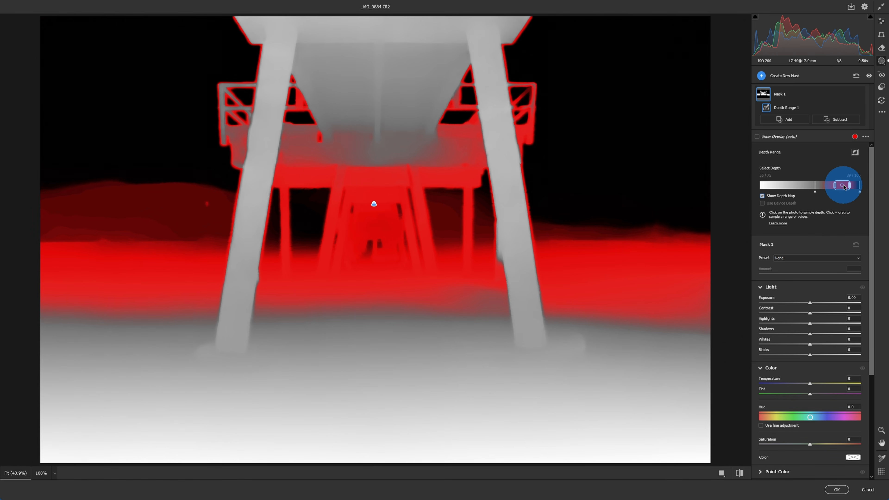
mouse_move(842, 185)
mouse_down()
mouse_move(850, 185)
mouse_move(794, 192)
mouse_move(844, 189)
mouse_up()
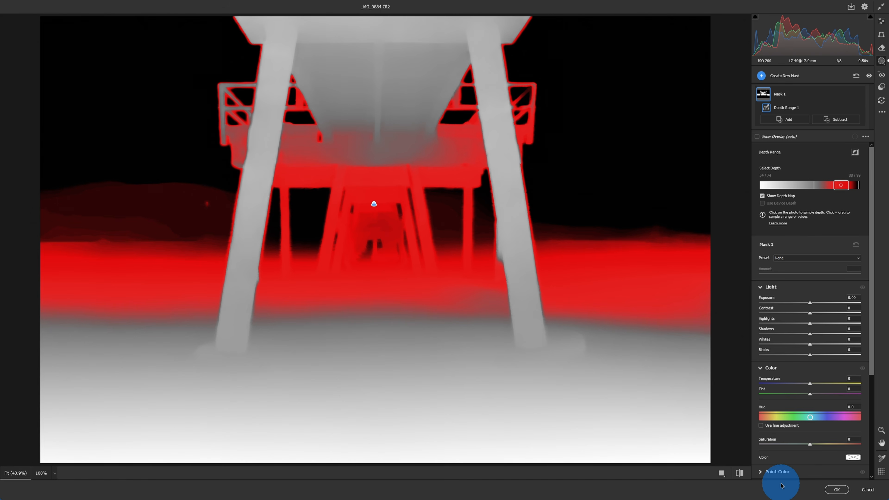
Leave the mask for the global edit settings, and reopen masking for the pier photo
click(882, 22)
click(603, 315)
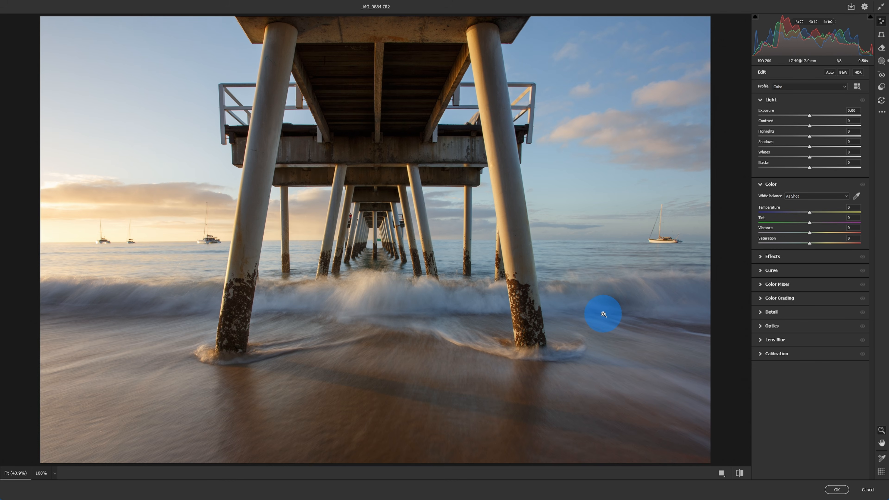
click(881, 61)
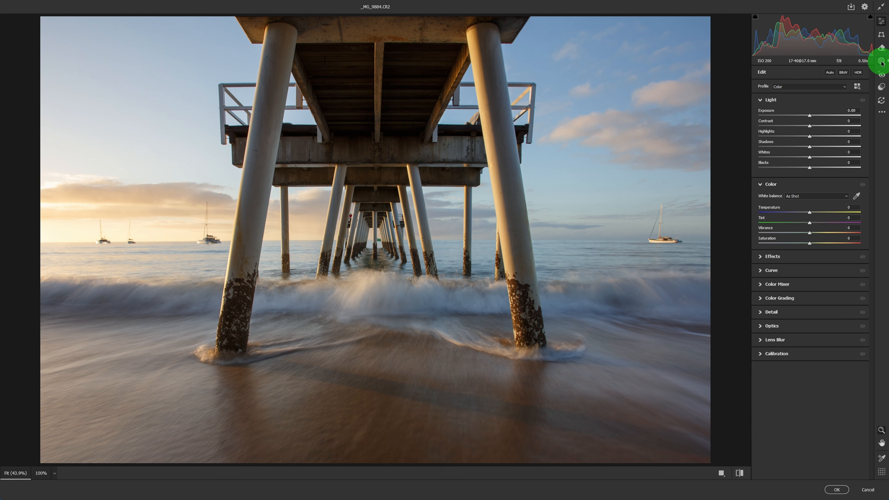